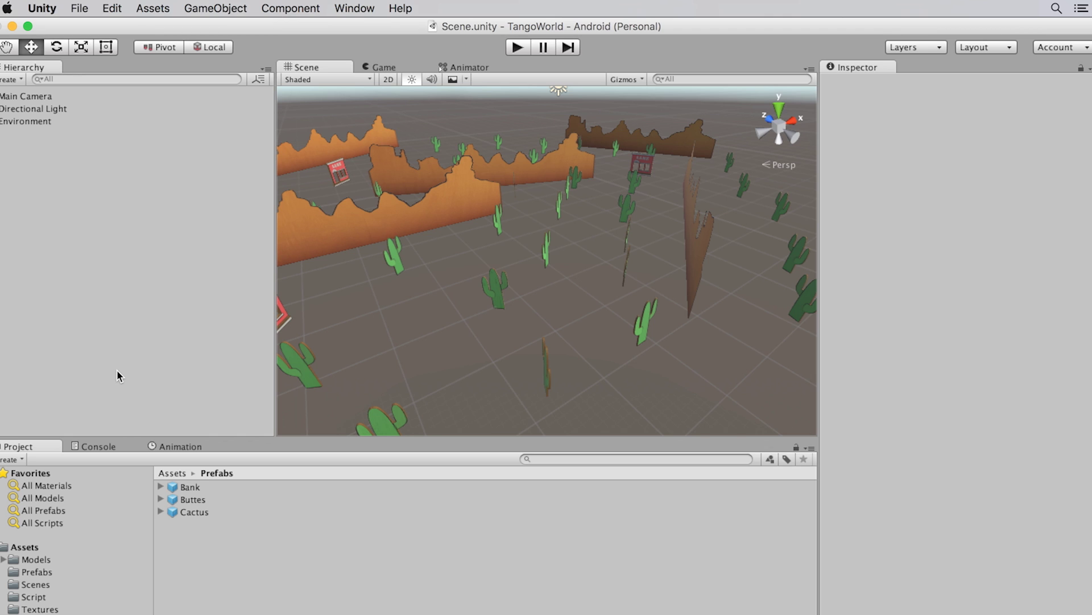
Step: Import the TangoSDK_Zeno_Unity.unitypackage custom package into Assets with all its files
{"action": "left_click", "coordinate": [28, 547]}
{"action": "right_click", "coordinate": [29, 548]}
{"action": "mouse_move", "coordinate": [100, 534]}
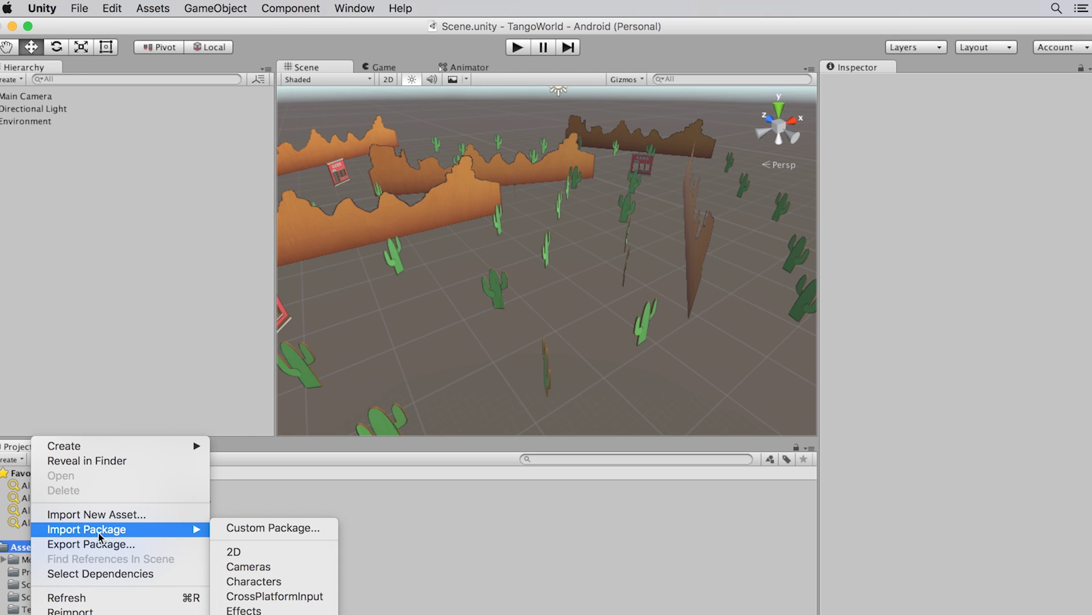
{"action": "left_click", "coordinate": [235, 526]}
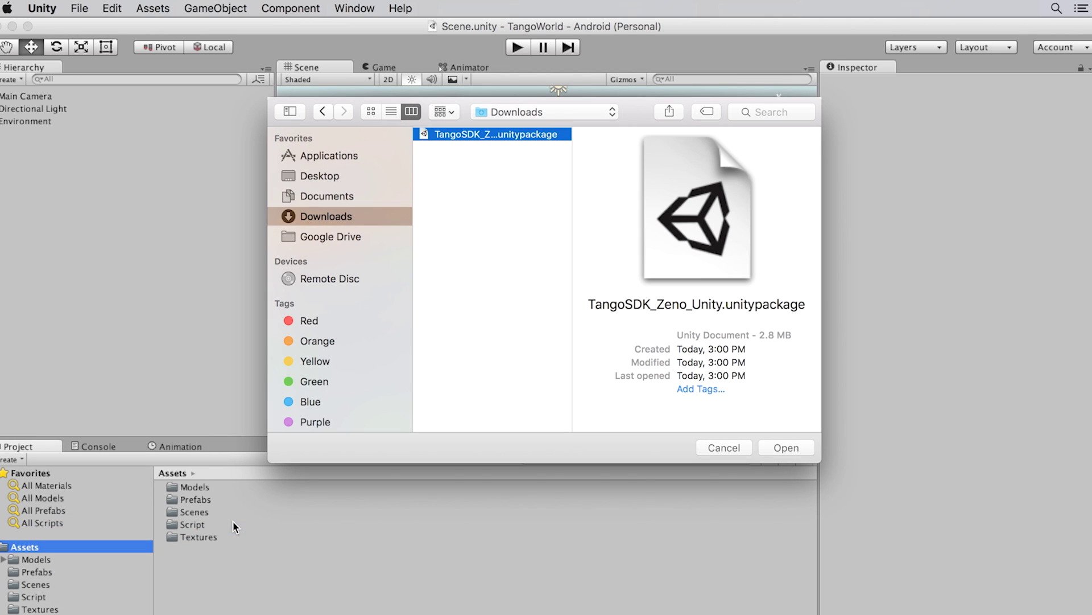
{"action": "left_click", "coordinate": [775, 447]}
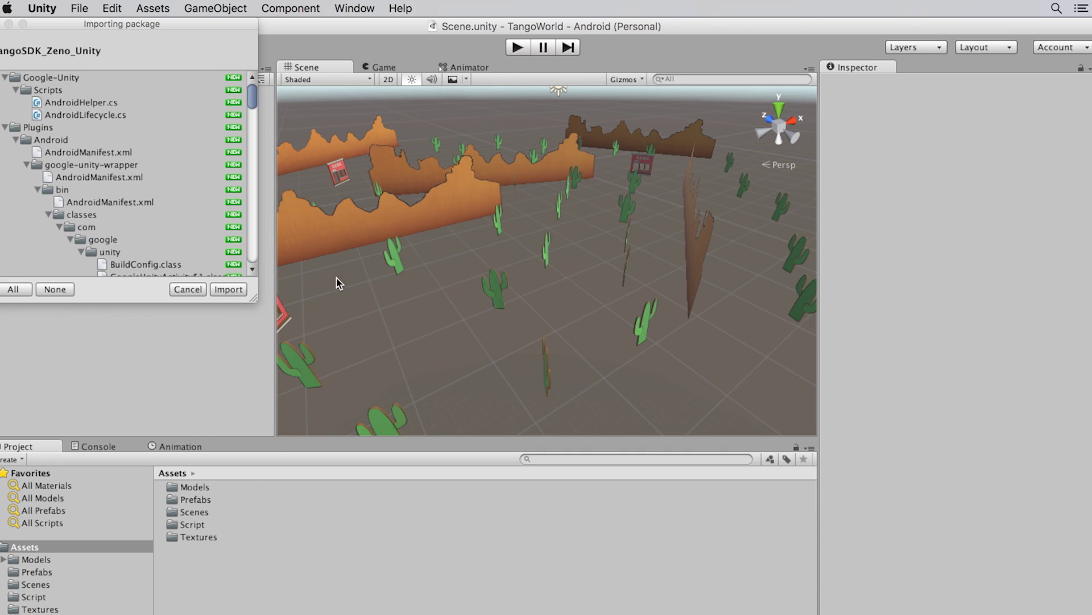
{"action": "left_click", "coordinate": [228, 289]}
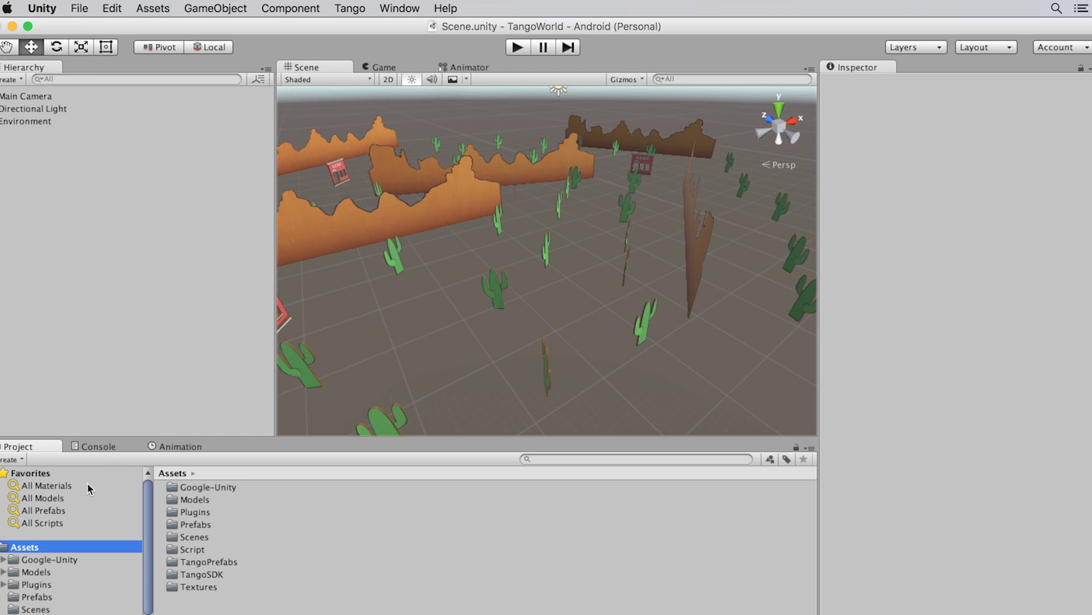
Step: Add the Tango Manager prefab from TangoPrefabs to the scene hierarchy
{"action": "double_click", "coordinate": [208, 561]}
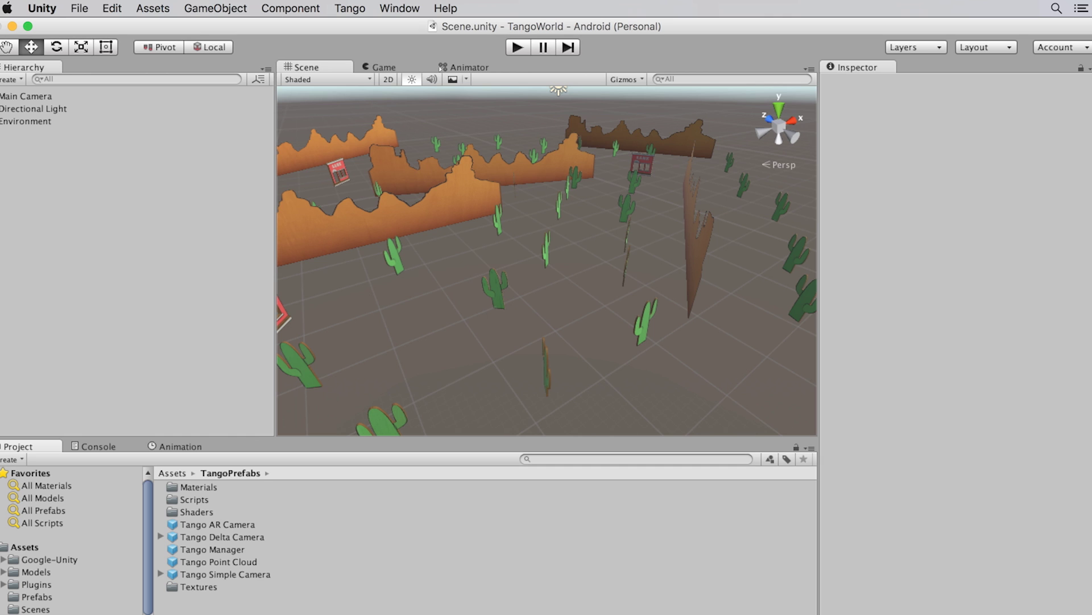
{"action": "left_click", "coordinate": [229, 550]}
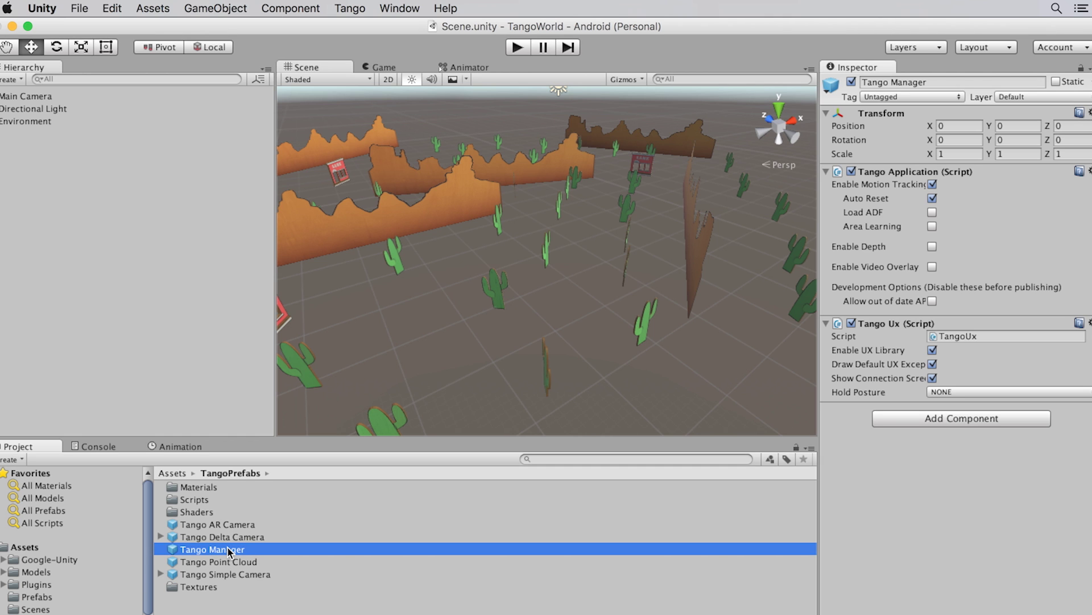
{"action": "left_click_drag", "start_coordinate": [230, 550], "coordinate": [104, 220]}
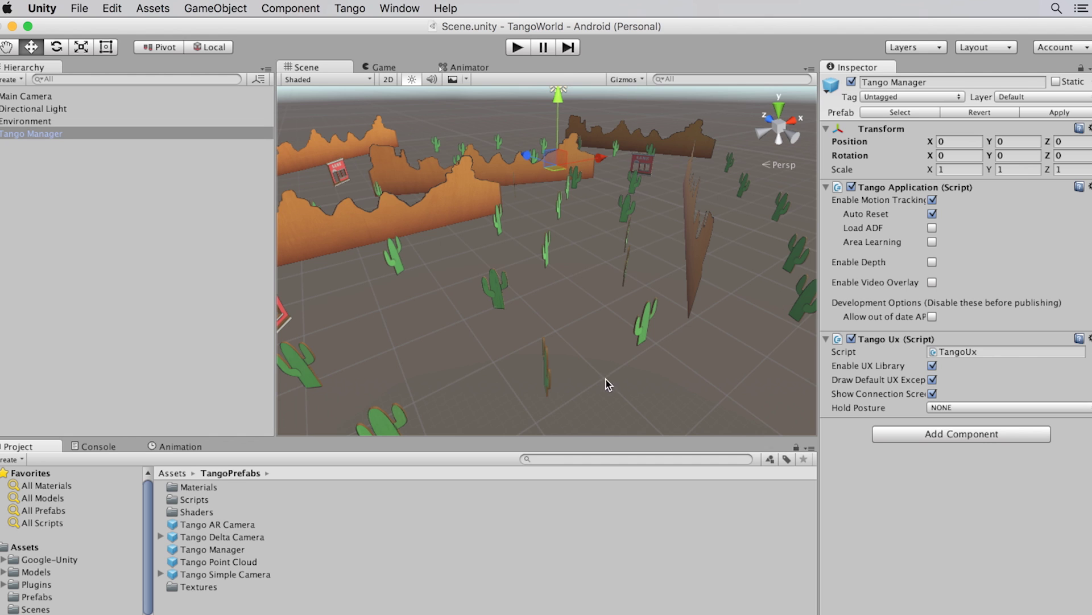
Step: Add Tango Delta Camera at position Y 1, Z -10 and deactivate the Main Camera
{"action": "left_click", "coordinate": [233, 538]}
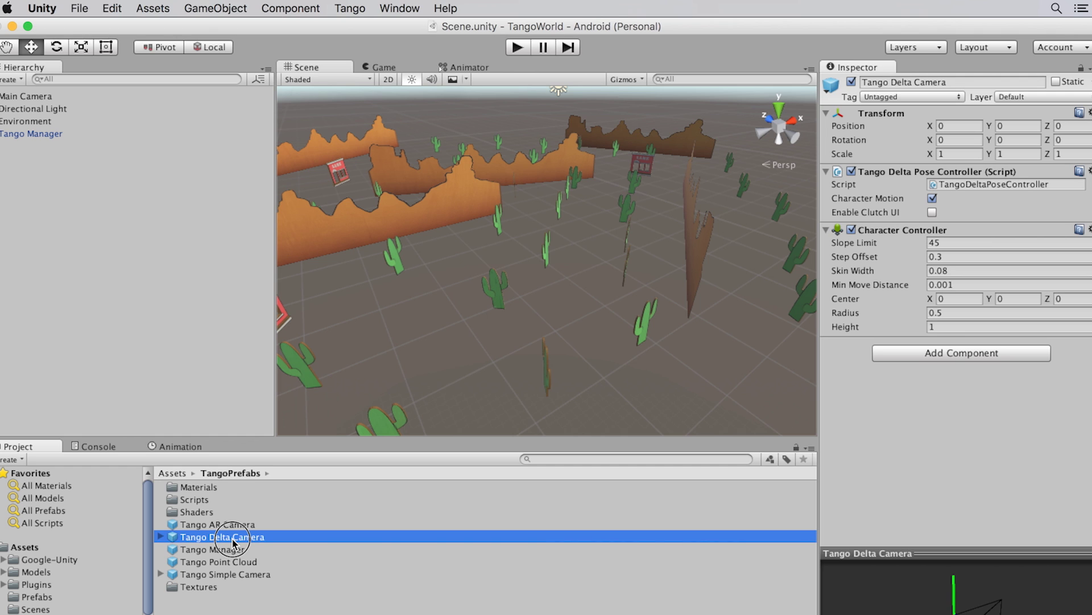
{"action": "left_click_drag", "start_coordinate": [233, 540], "coordinate": [123, 309]}
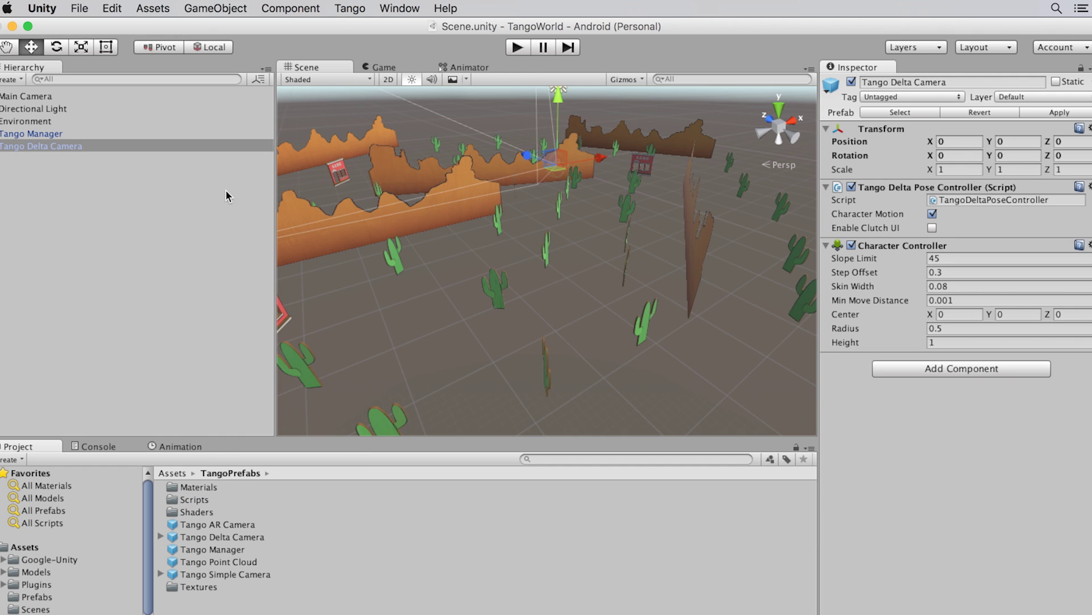
{"action": "left_click", "coordinate": [1007, 142]}
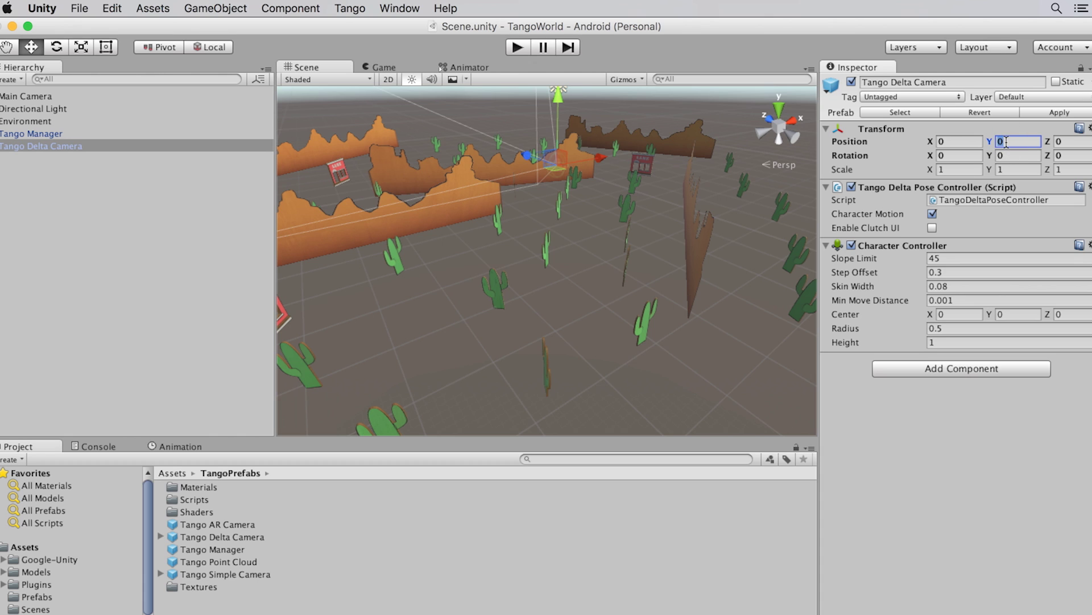
{"action": "type", "text": "1"}
{"action": "left_click", "coordinate": [1063, 143]}
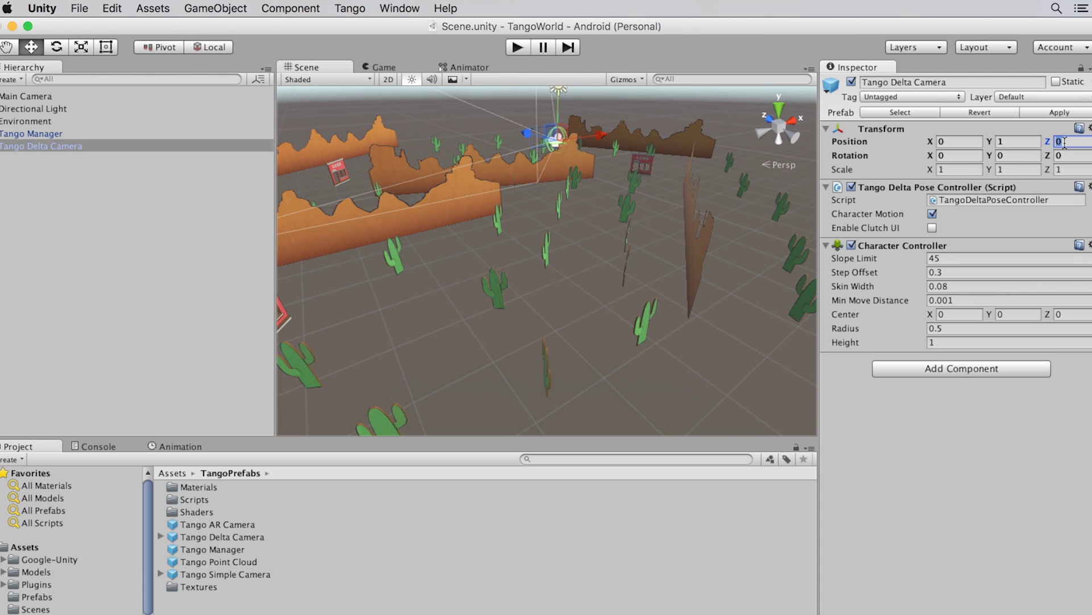
{"action": "type", "text": "-10"}
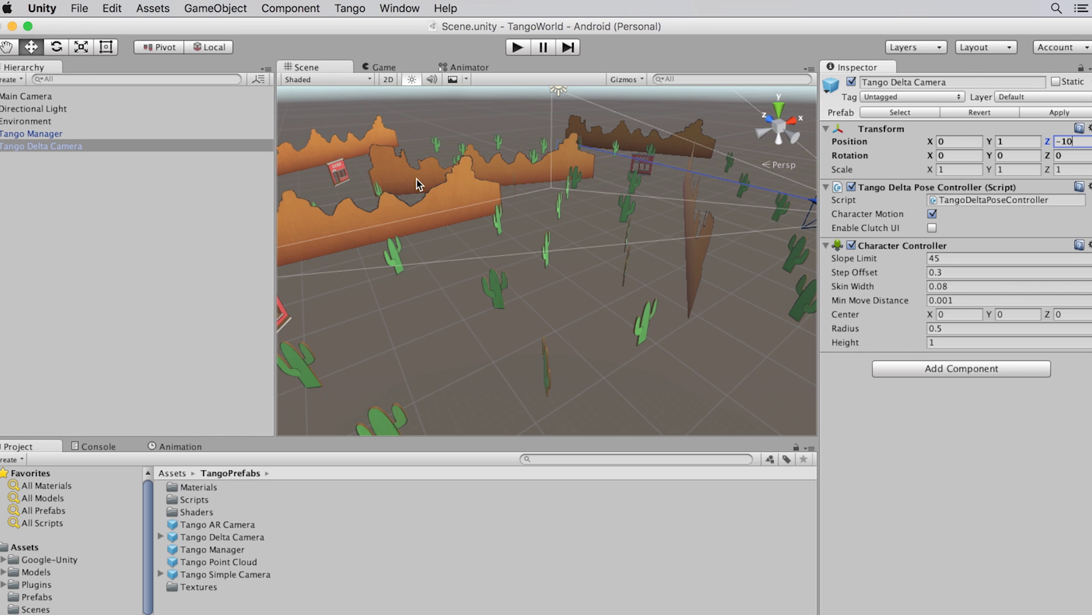
{"action": "left_click", "coordinate": [249, 96]}
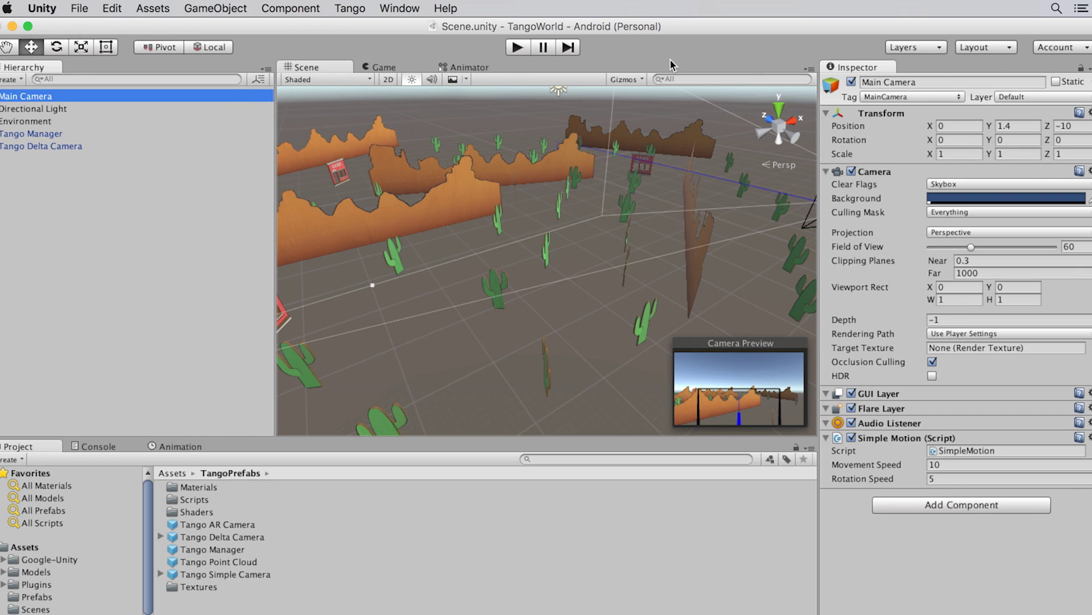
{"action": "left_click", "coordinate": [852, 82]}
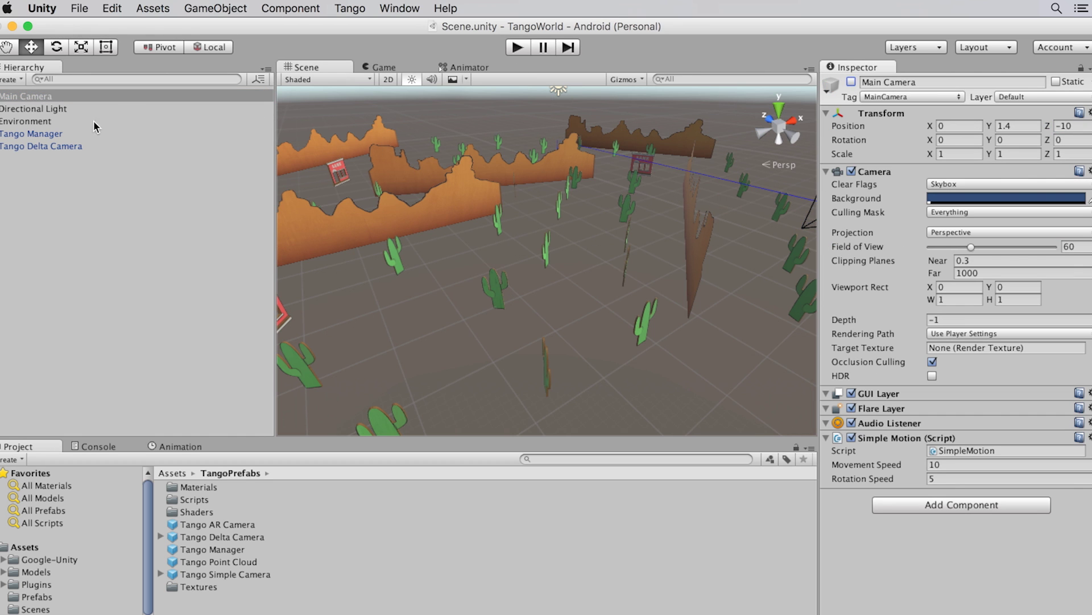
Step: Show Tango Delta Camera's settings in the Inspector and expand its child objects
{"action": "left_click", "coordinate": [45, 146]}
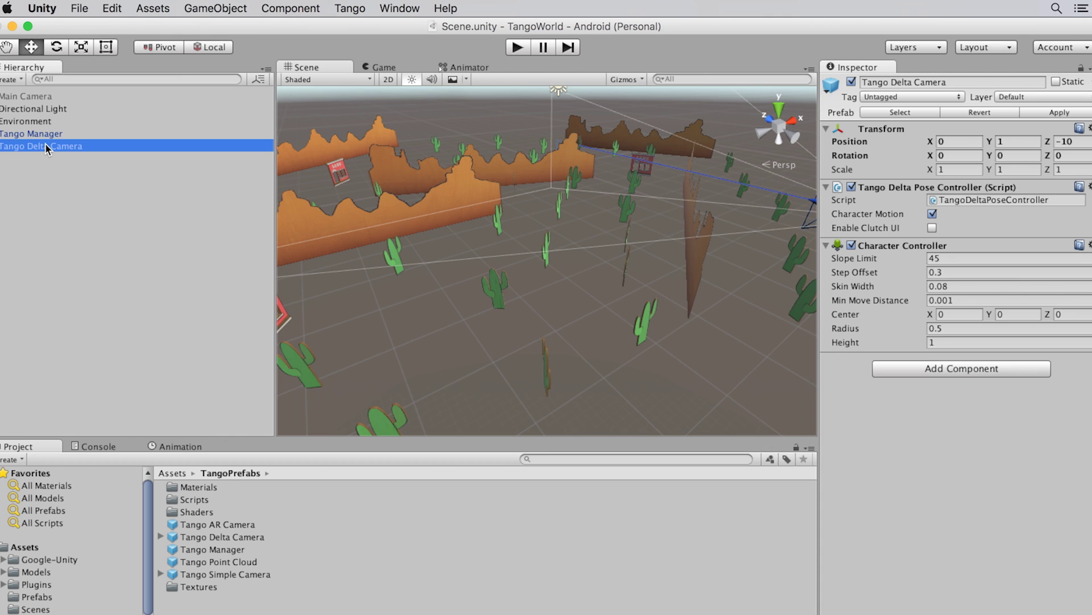
{"action": "left_click", "coordinate": [2, 147]}
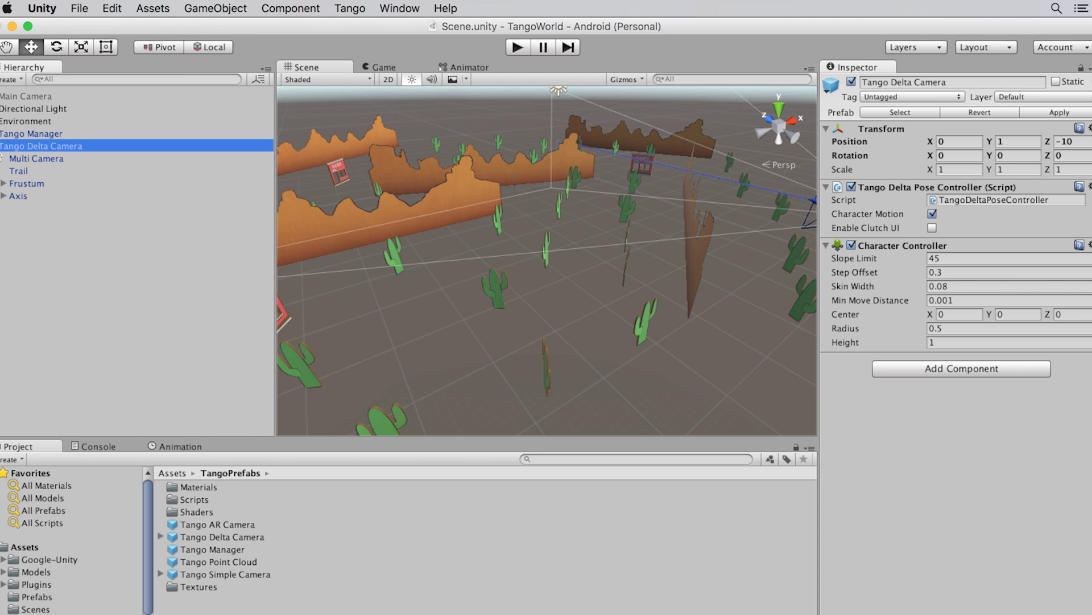
Step: Try TOP_DOWN, then leave Multi Camera's default camera mode on FIRST_PERSON; select Trail
{"action": "left_click", "coordinate": [32, 159]}
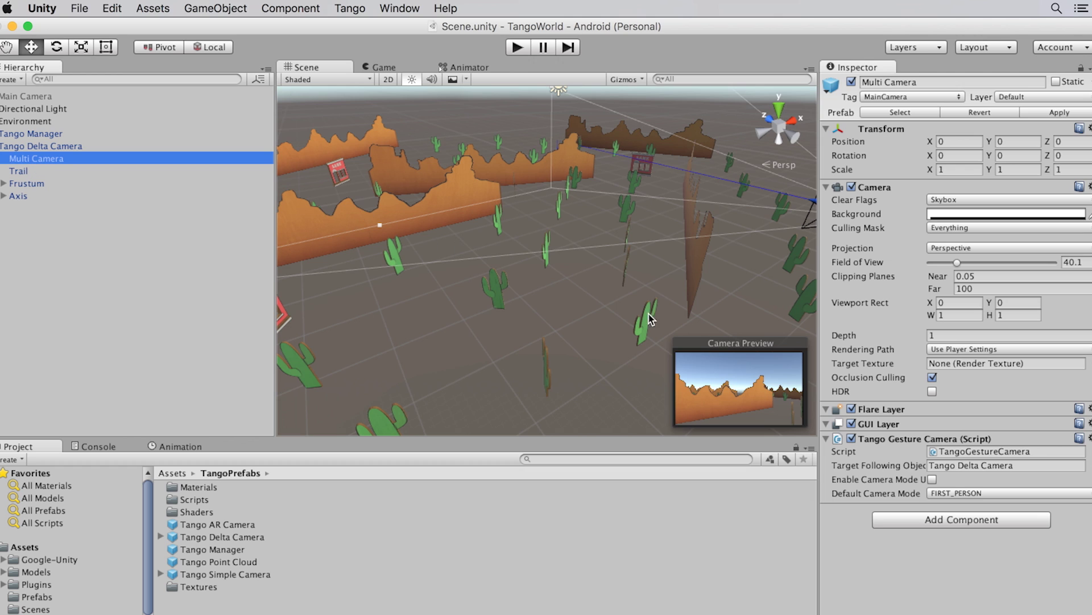
{"action": "left_click", "coordinate": [946, 493]}
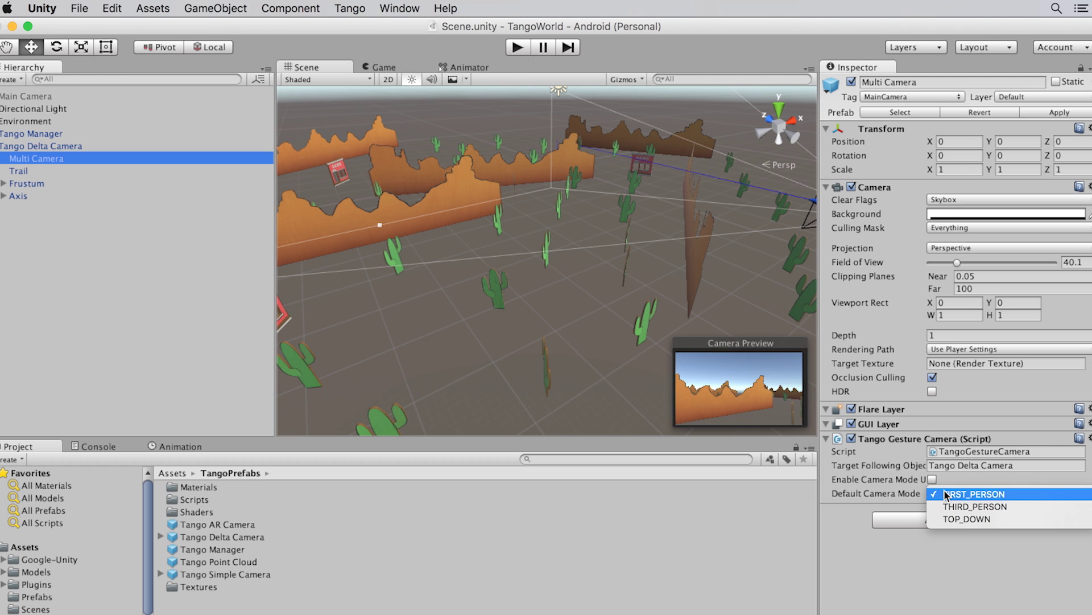
{"action": "left_click", "coordinate": [948, 519]}
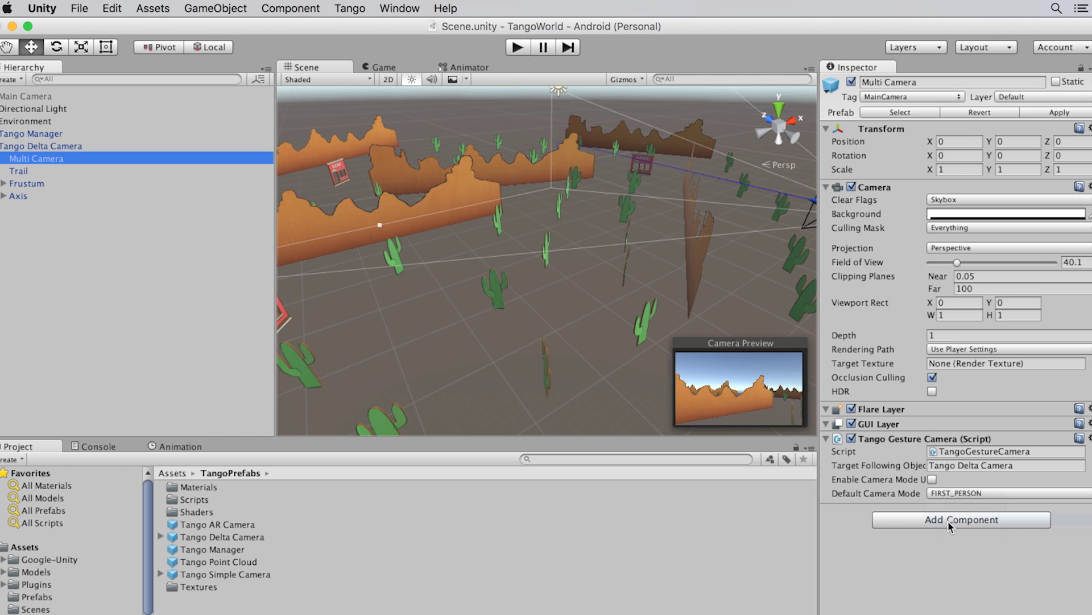
{"action": "left_click", "coordinate": [957, 495]}
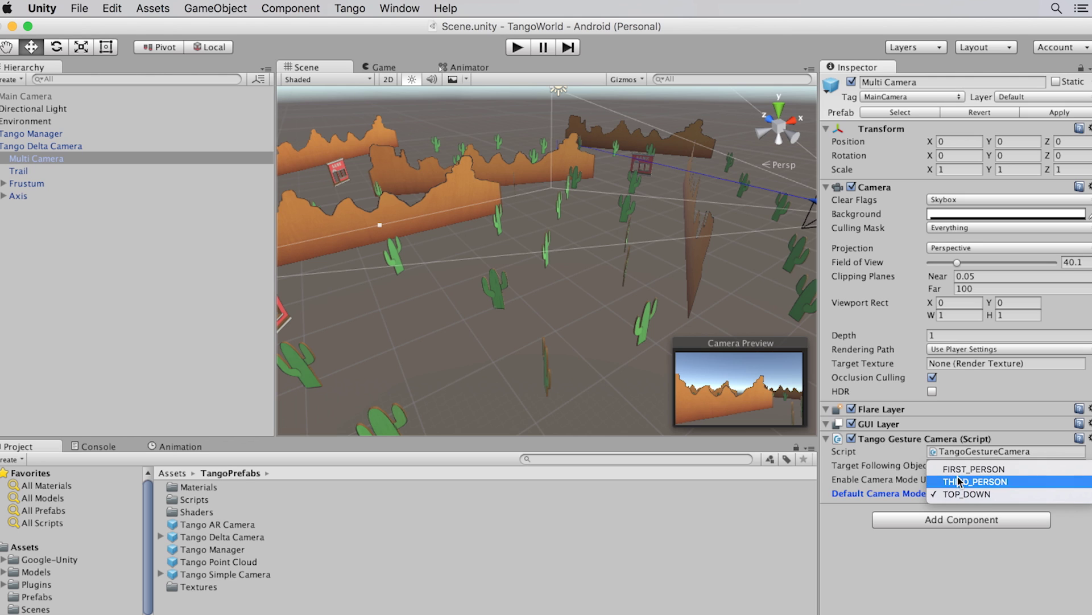
{"action": "left_click", "coordinate": [957, 468]}
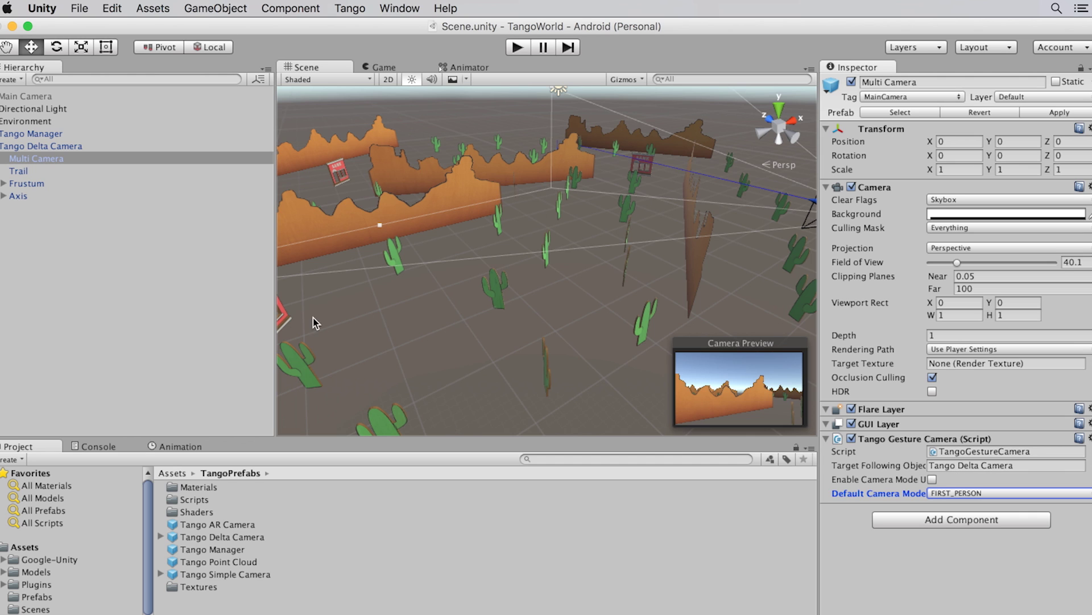
{"action": "left_click", "coordinate": [50, 170]}
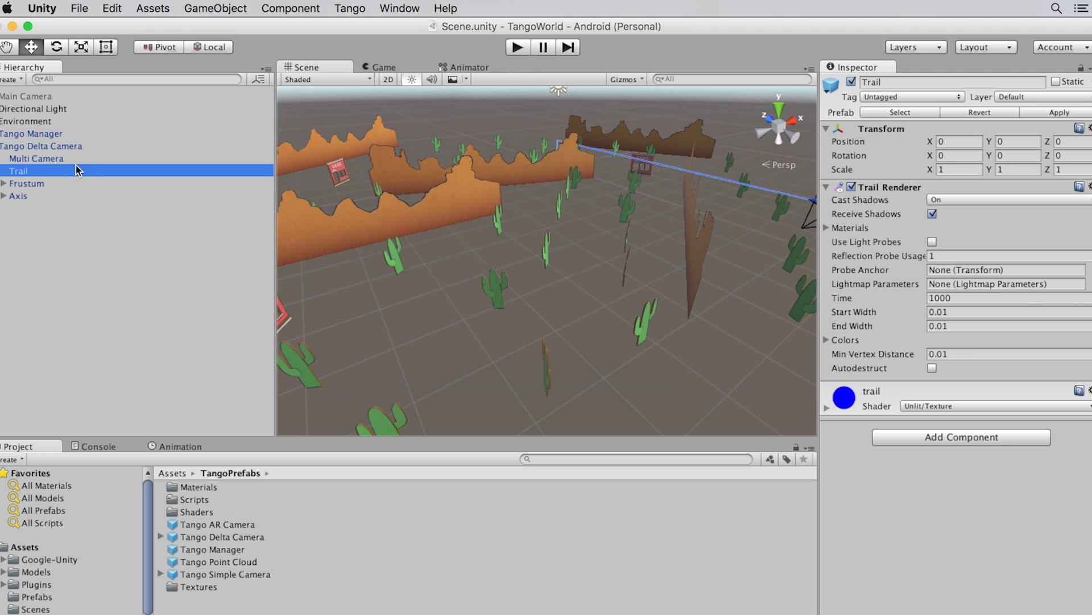
Step: Deactivate the Trail object to hide its line, then bring up Build Settings
{"action": "left_click", "coordinate": [851, 82]}
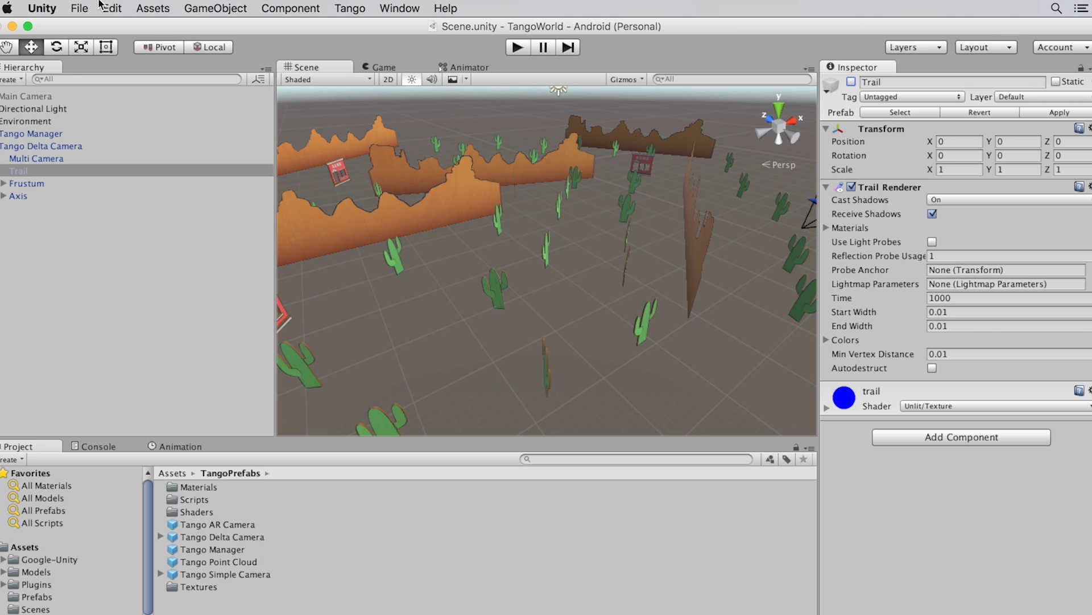
{"action": "left_click", "coordinate": [80, 8]}
{"action": "left_click", "coordinate": [110, 159]}
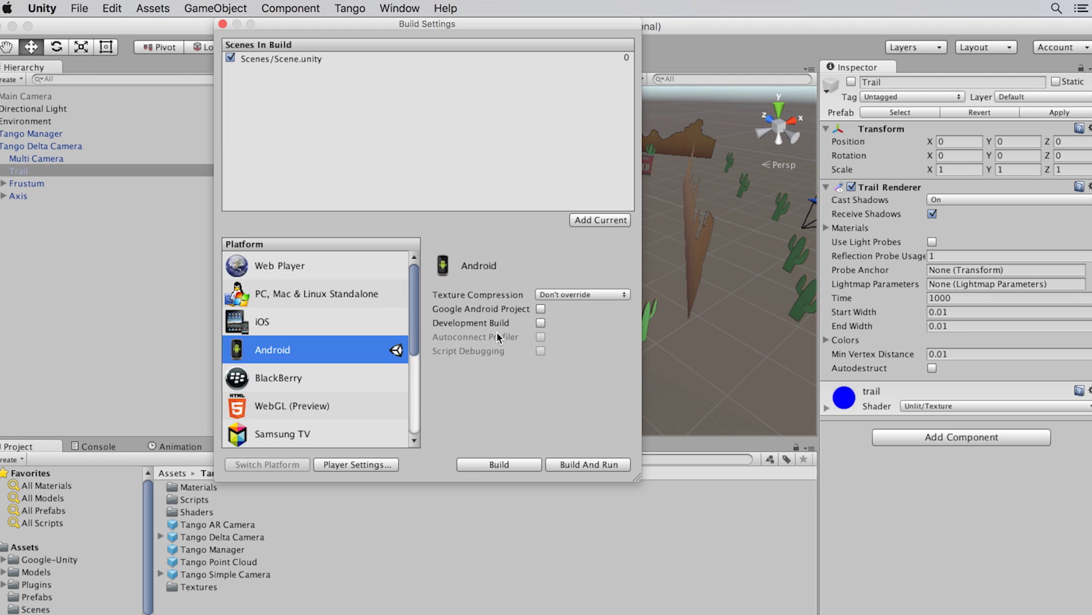
Step: Build and run the Android app, overwriting the existing Untitled.apk
{"action": "left_click", "coordinate": [589, 463]}
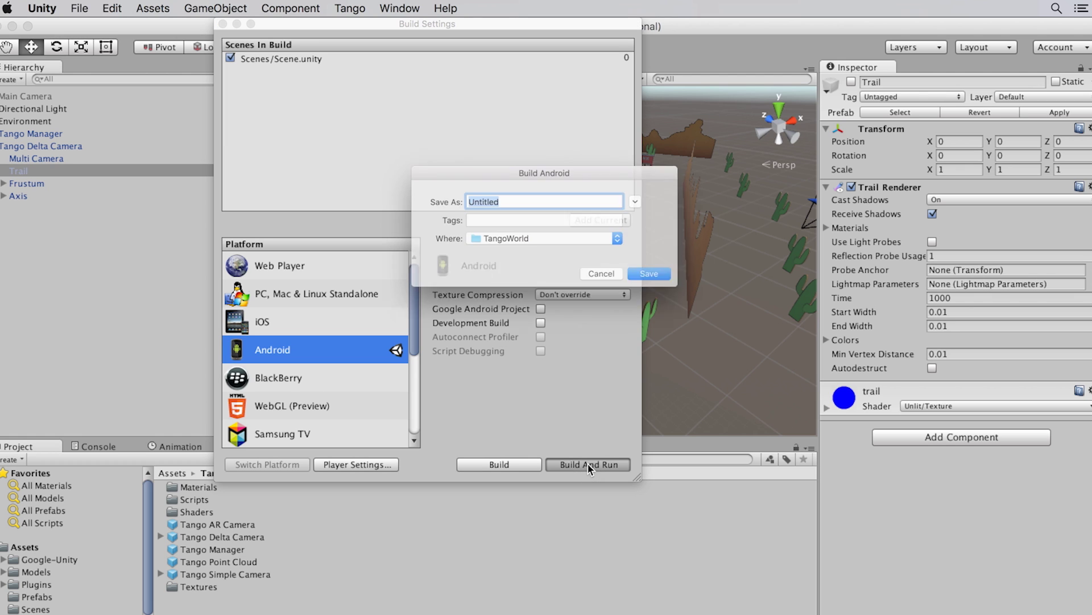
{"action": "left_click", "coordinate": [664, 284]}
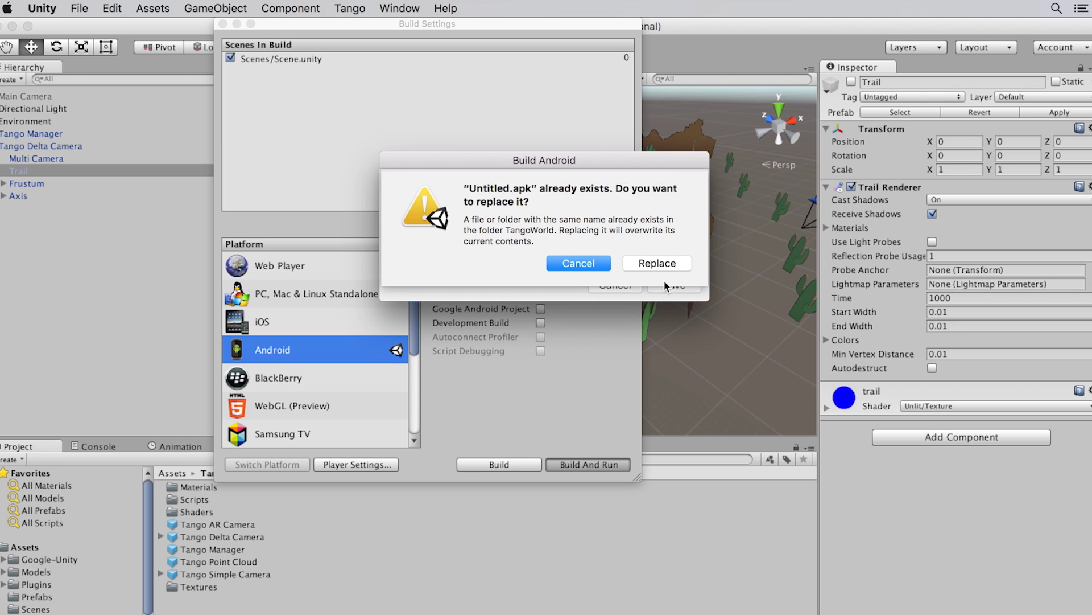
{"action": "left_click", "coordinate": [664, 265]}
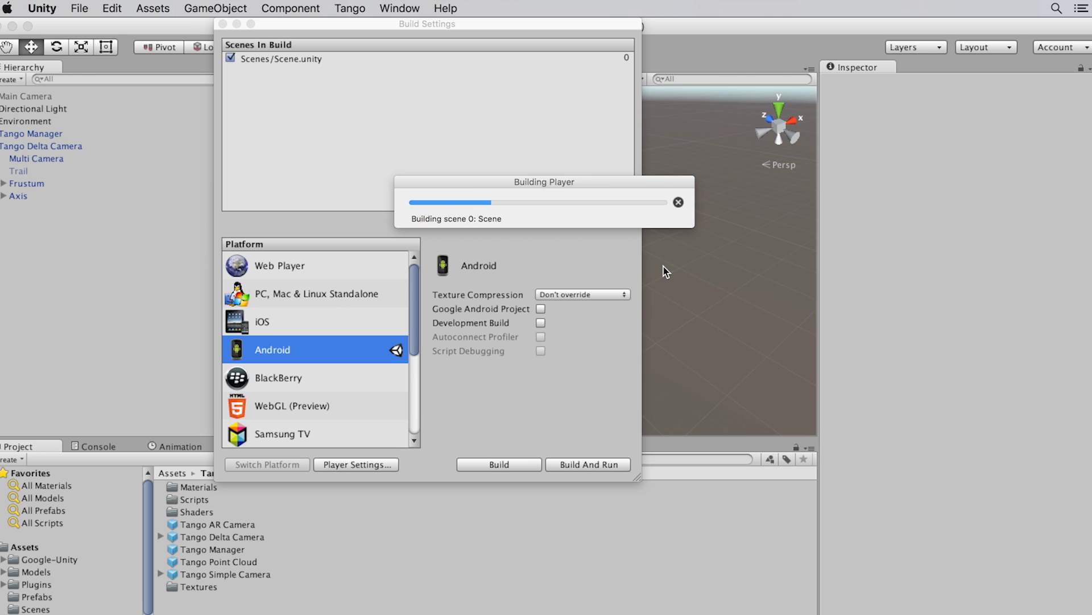